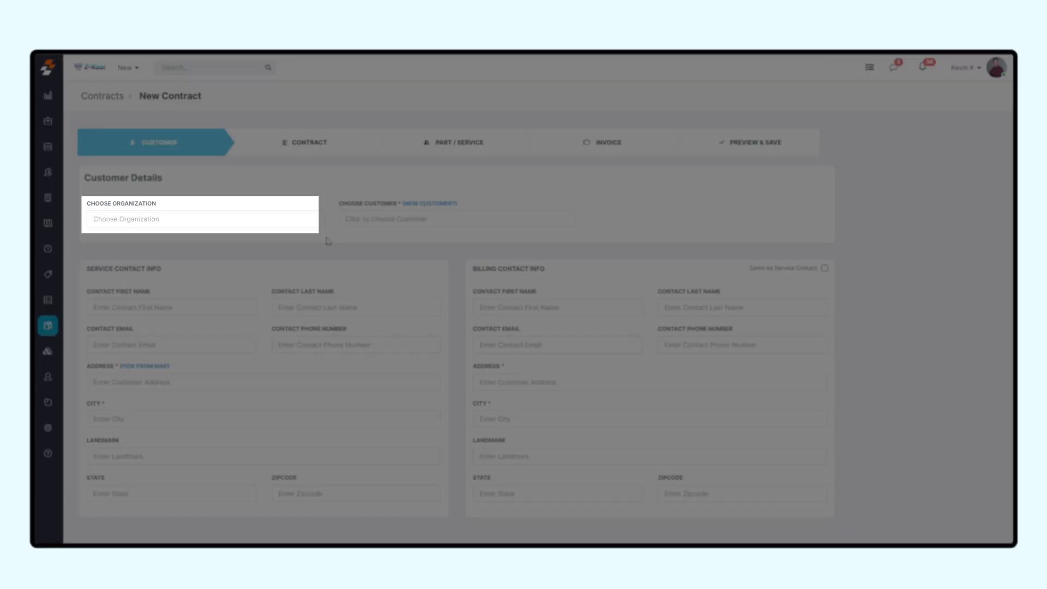
Step: Assign the second listed customer to the new contract and use the customer's second saved address
{"action": "left_click", "coordinate": [362, 224]}
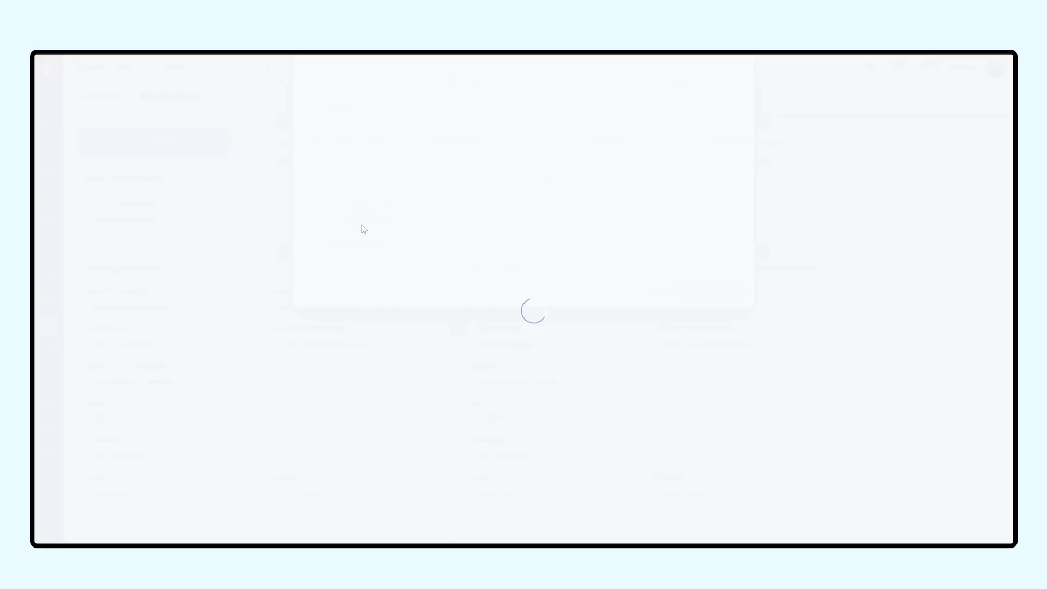
{"action": "left_click", "coordinate": [354, 206]}
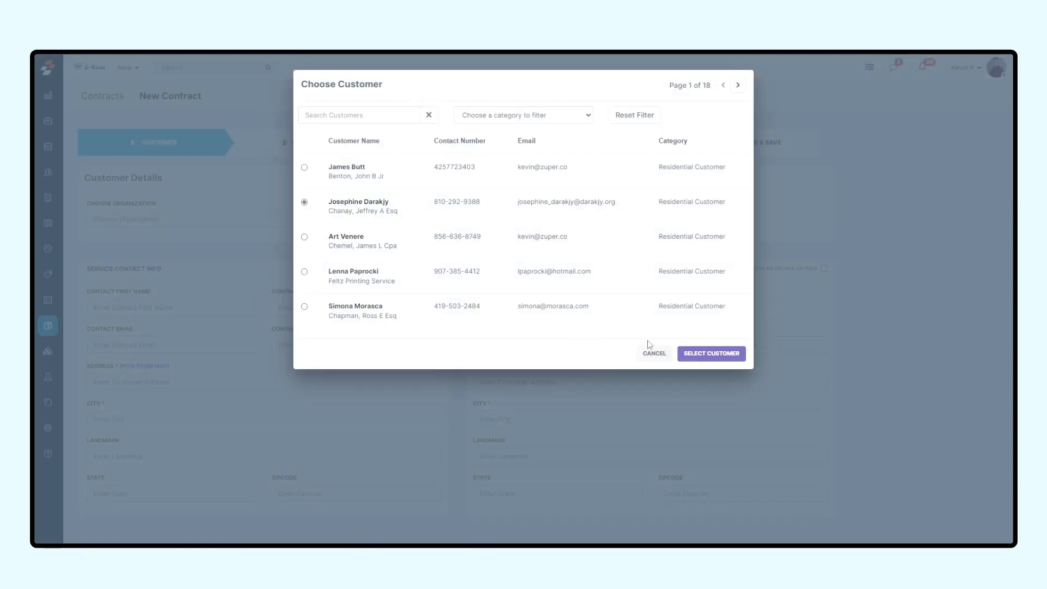
{"action": "left_click", "coordinate": [711, 354]}
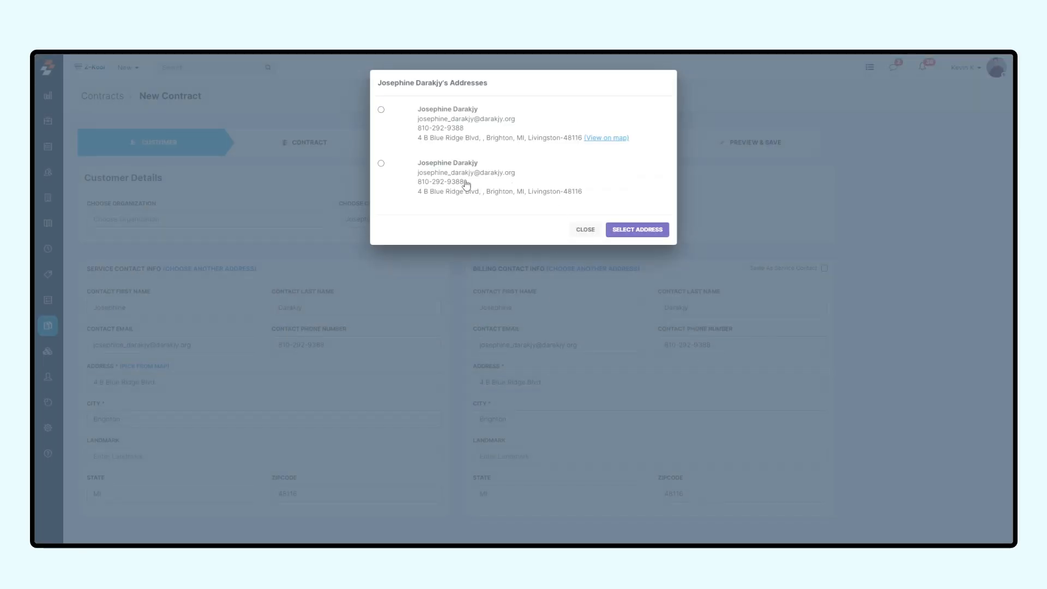
{"action": "left_click", "coordinate": [457, 178]}
{"action": "left_click", "coordinate": [630, 230]}
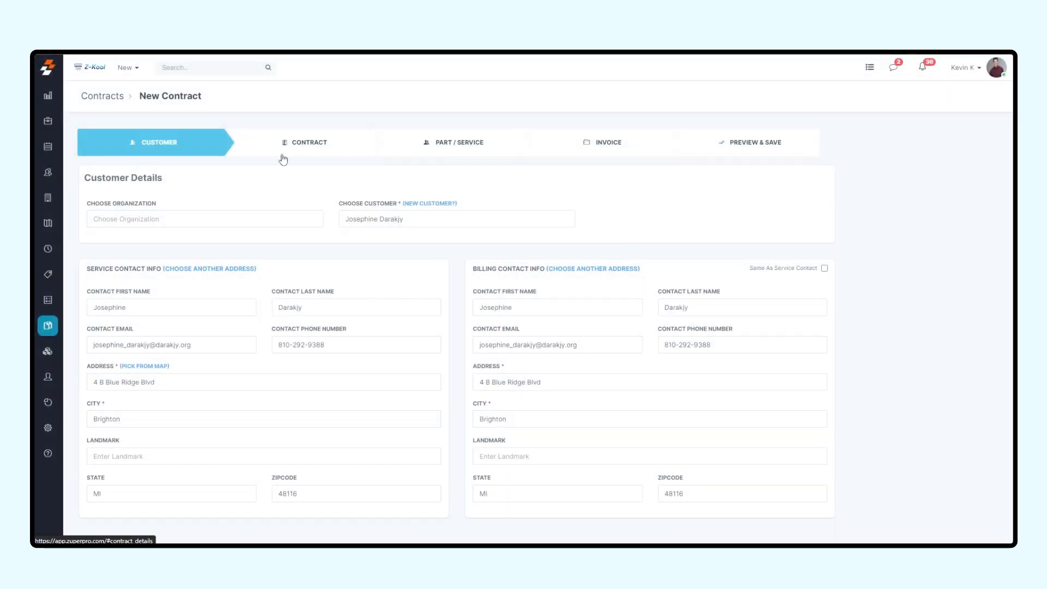
Step: Apply the Platinum Customer Package to the contract's primary details
{"action": "left_click", "coordinate": [300, 155]}
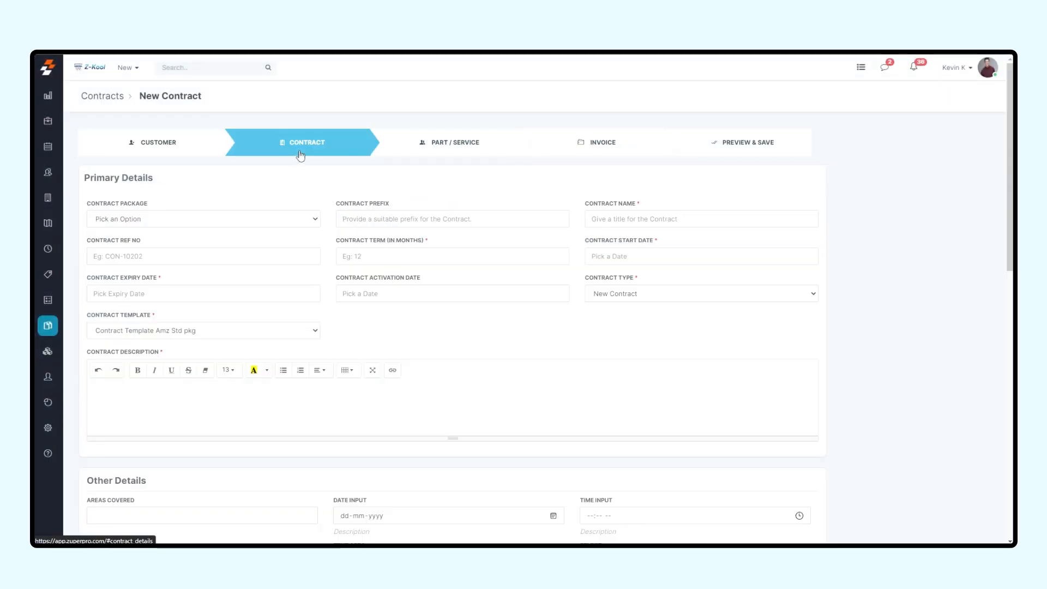
{"action": "left_click", "coordinate": [206, 223]}
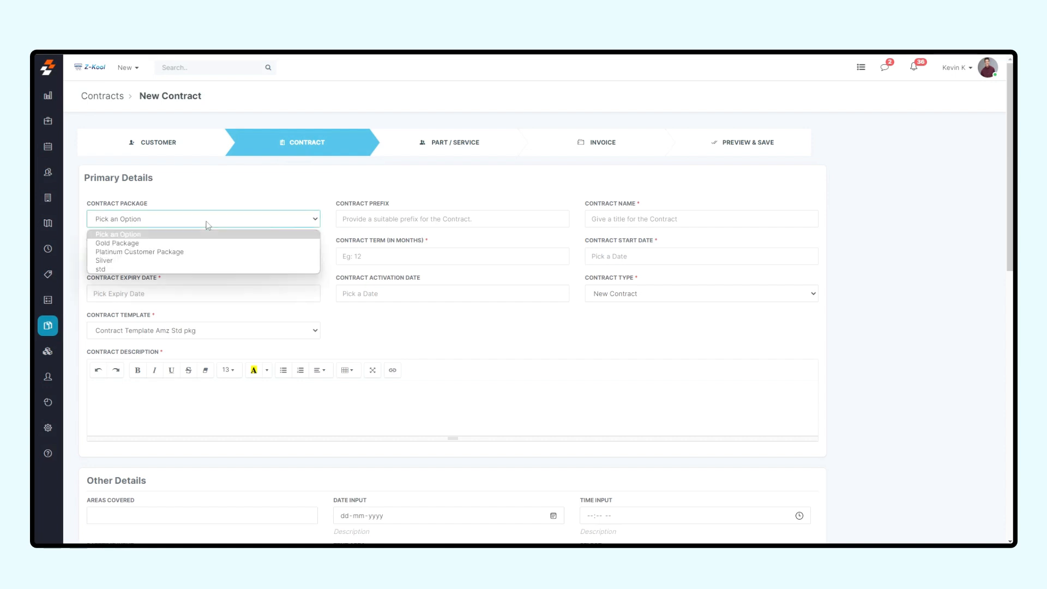
{"action": "left_click", "coordinate": [134, 252]}
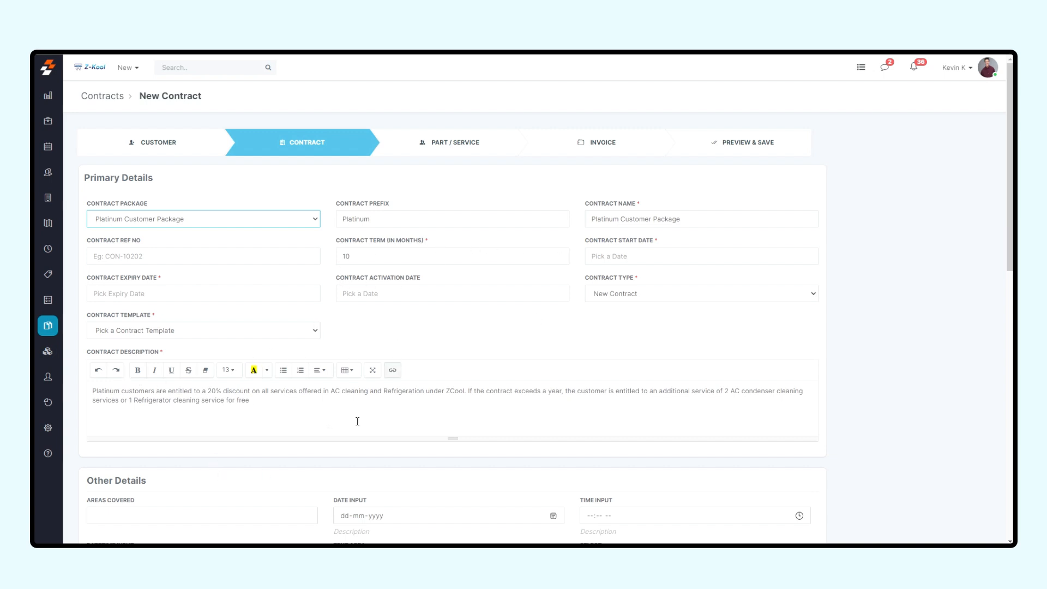
Step: Review the contract, part/service and invoice details prefilled by the package, and return to the contract details
{"action": "scroll", "coordinate": [327, 439], "scroll_direction": "down", "scroll_amount": 1}
{"action": "scroll", "coordinate": [386, 182], "scroll_direction": "up", "scroll_amount": 2}
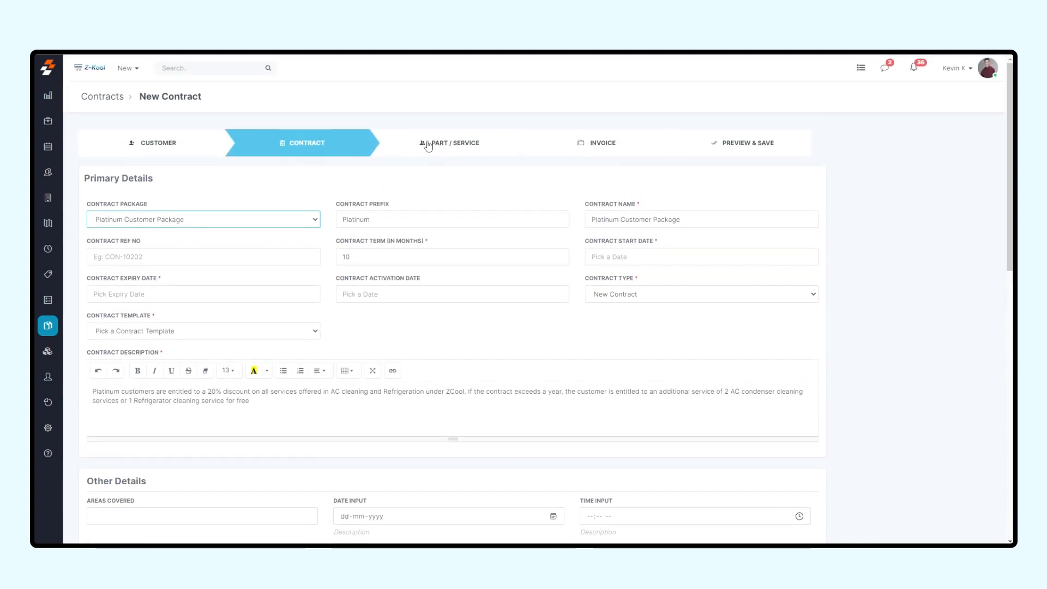
{"action": "left_click", "coordinate": [433, 145]}
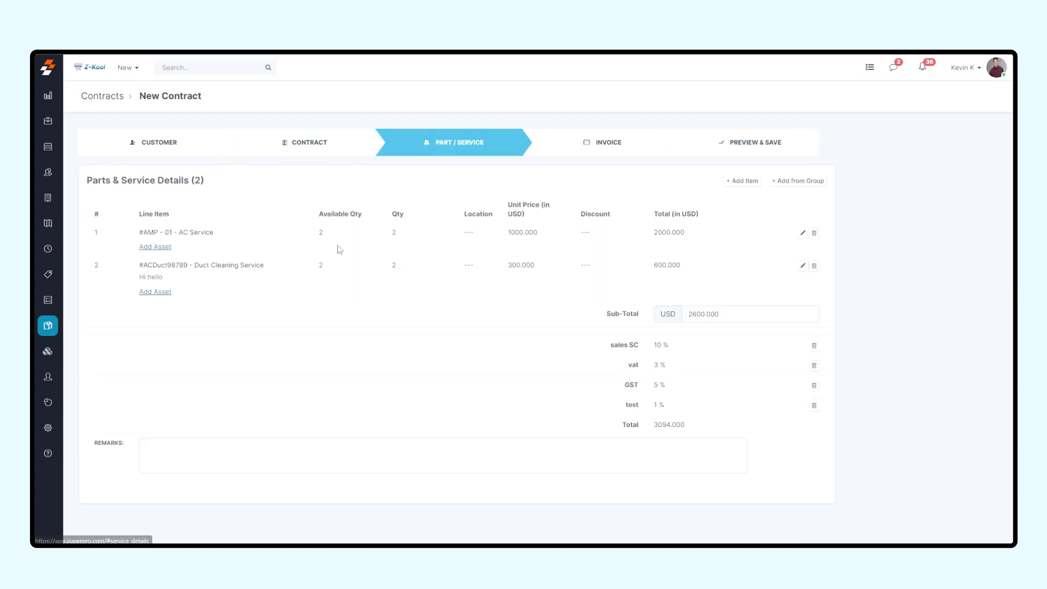
{"action": "left_click", "coordinate": [573, 144]}
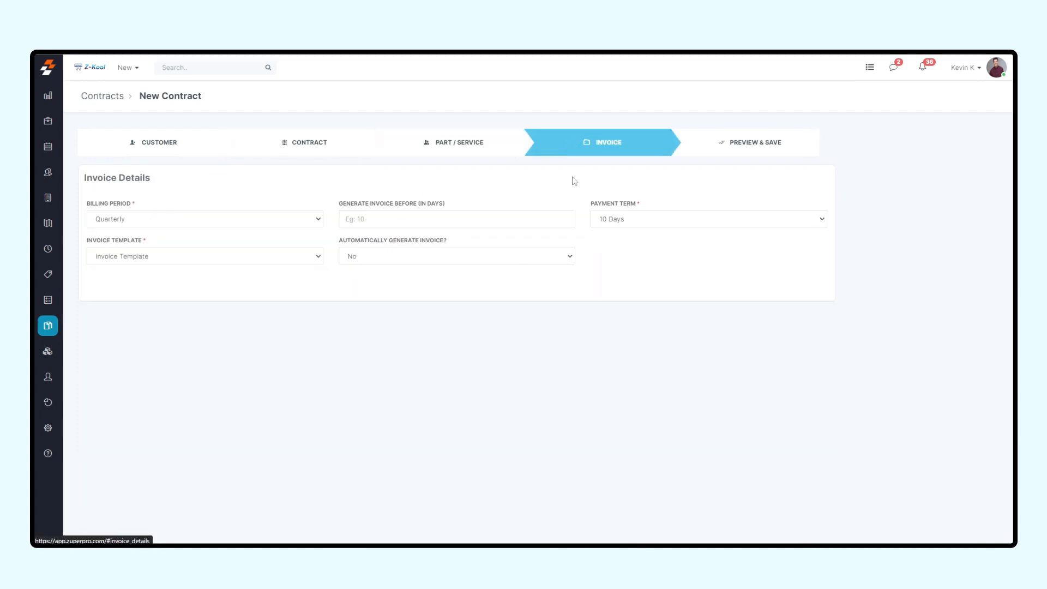
{"action": "left_click", "coordinate": [288, 141]}
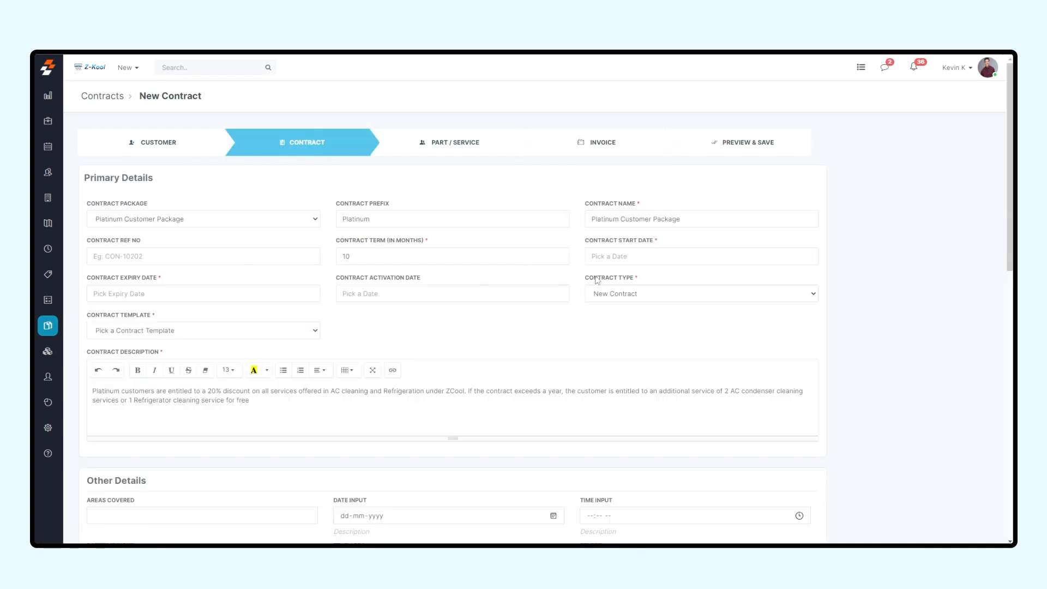
Step: Set the contract start date to 03/01/2023 and the expiry date to 02/11/2028
{"action": "left_click", "coordinate": [638, 254]}
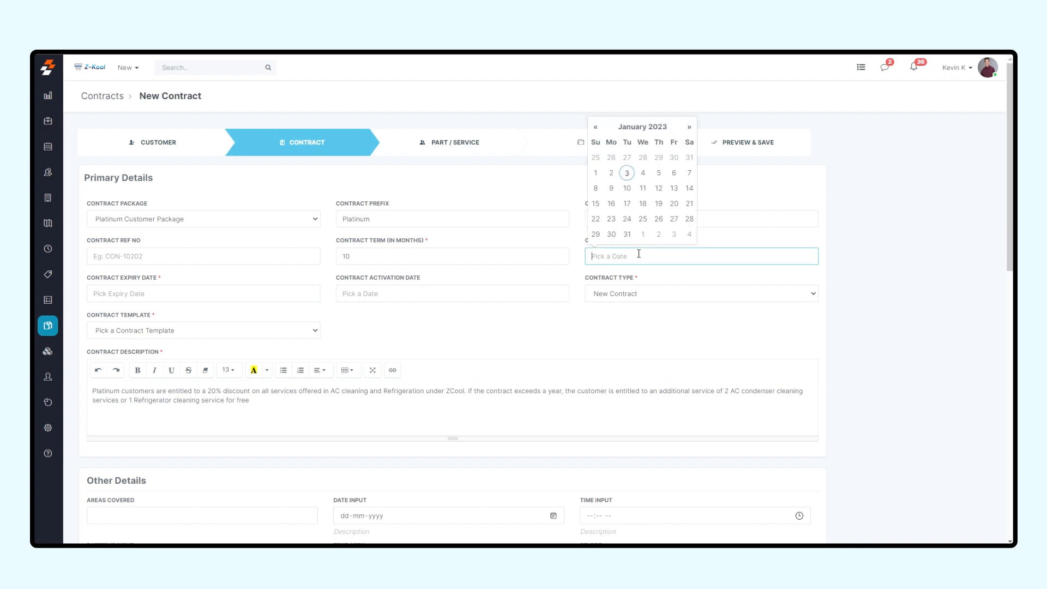
{"action": "left_click", "coordinate": [627, 175]}
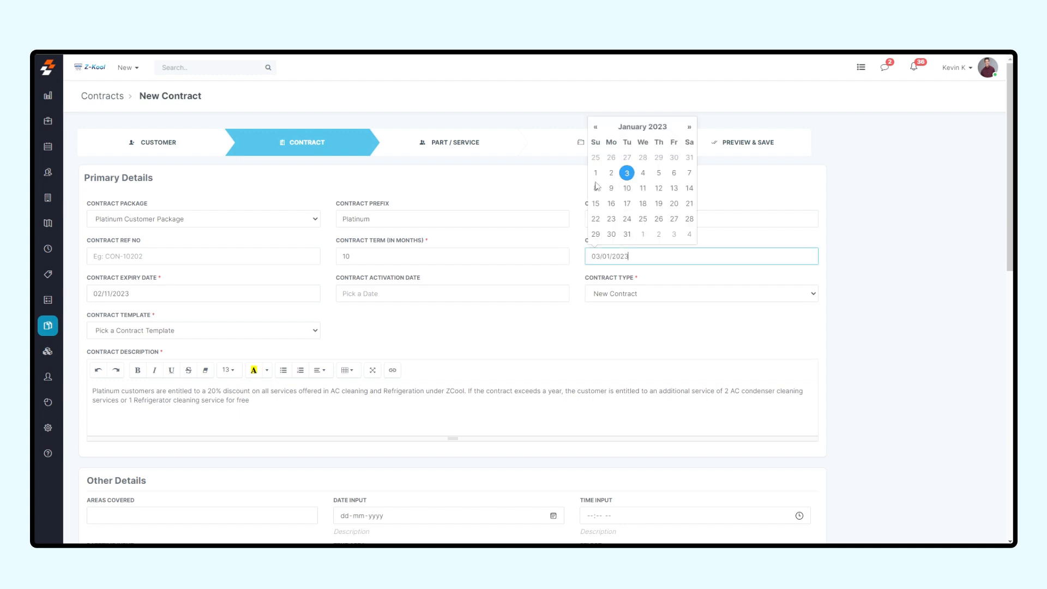
{"action": "left_click", "coordinate": [228, 296]}
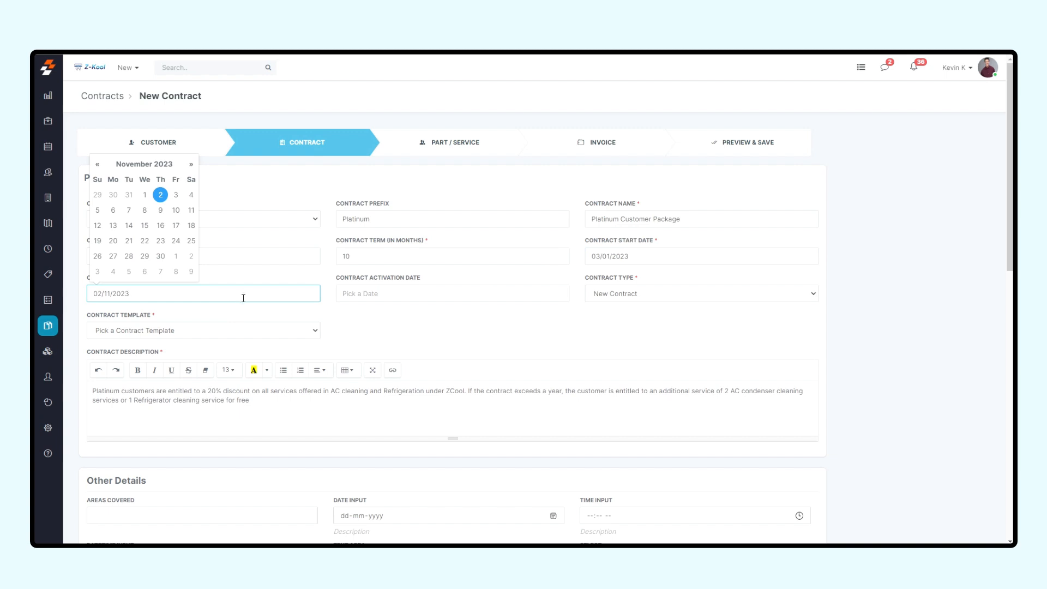
{"action": "key", "text": "BackSpace"}
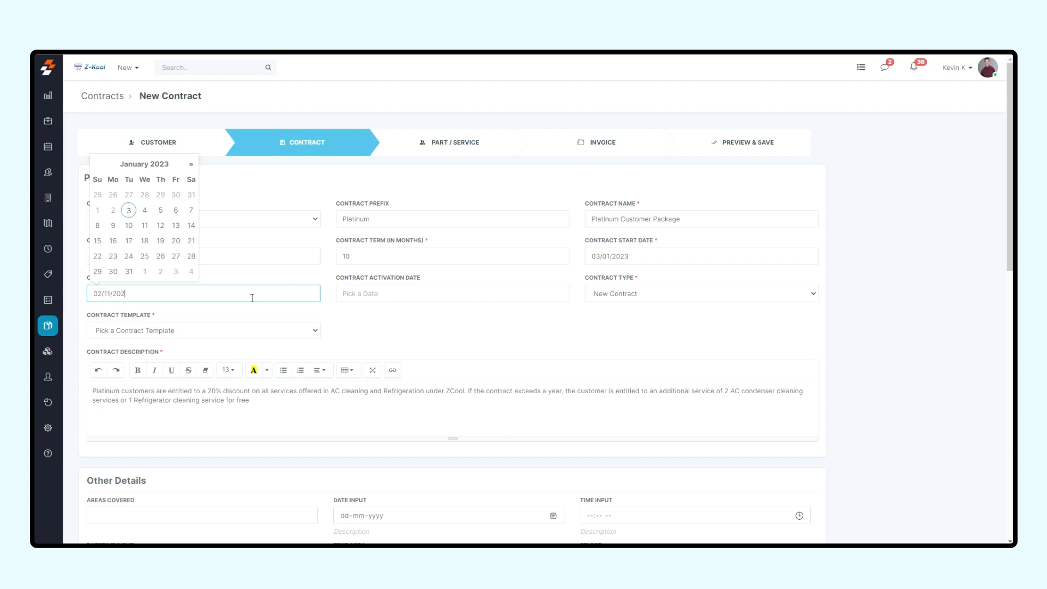
{"action": "left_click", "coordinate": [362, 336]}
Step: Set the contract activation date to 03/01/2023
{"action": "left_click", "coordinate": [430, 298]}
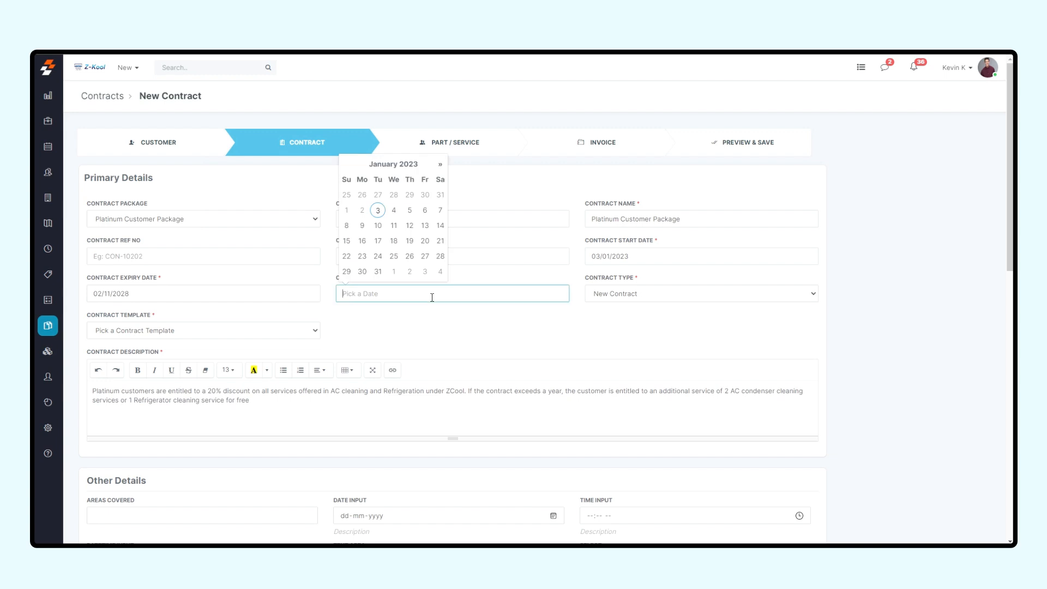
{"action": "left_click", "coordinate": [376, 209]}
{"action": "left_click", "coordinate": [425, 346]}
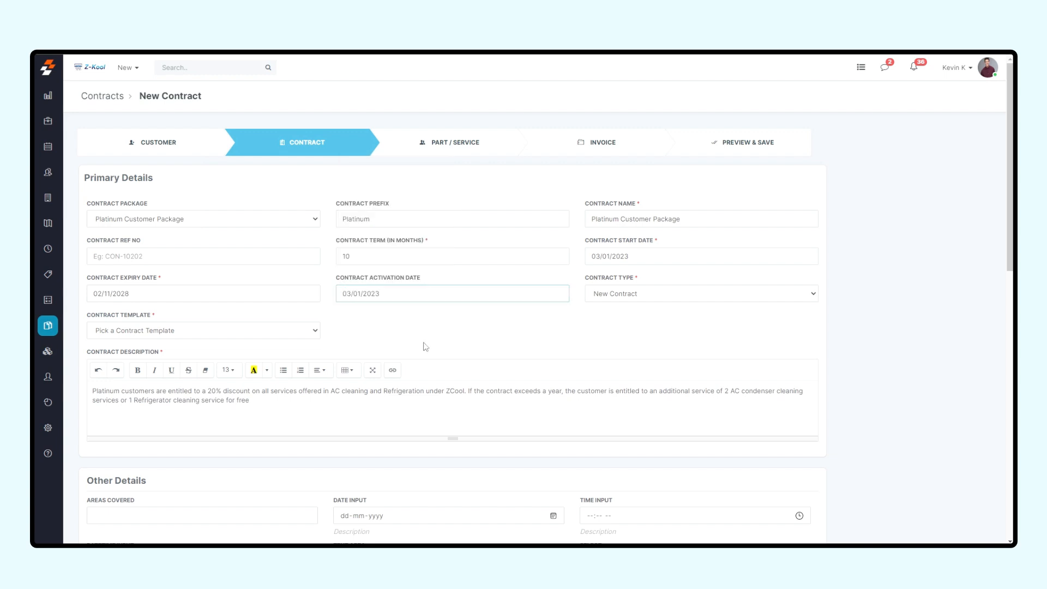
Step: Keep the contract type as New Contract and choose Contract Template Amz Std pkg as the contract template
{"action": "left_click", "coordinate": [638, 298]}
{"action": "left_click", "coordinate": [638, 299]}
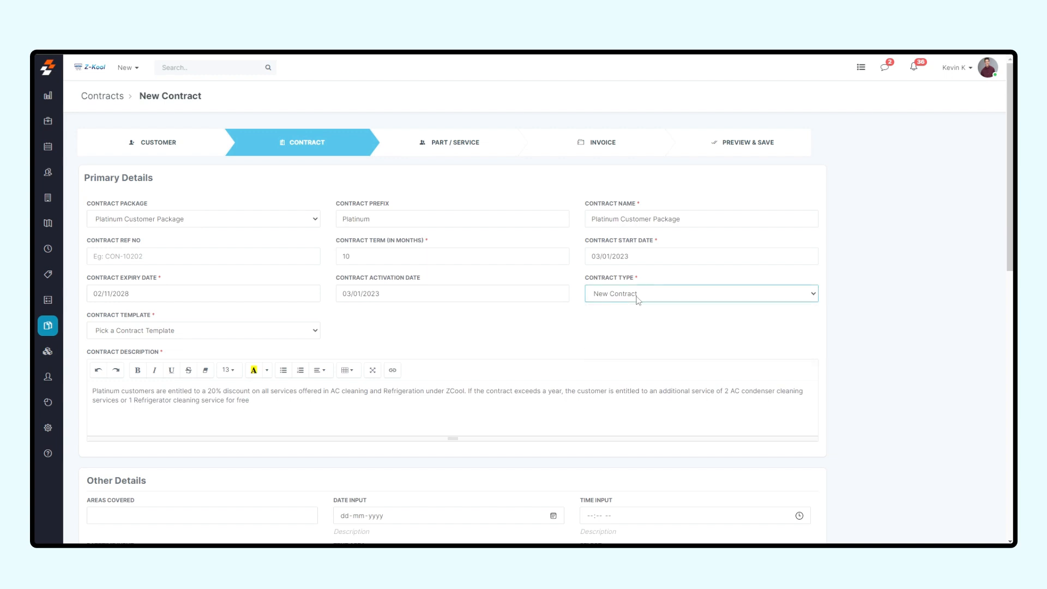
{"action": "left_click", "coordinate": [235, 336]}
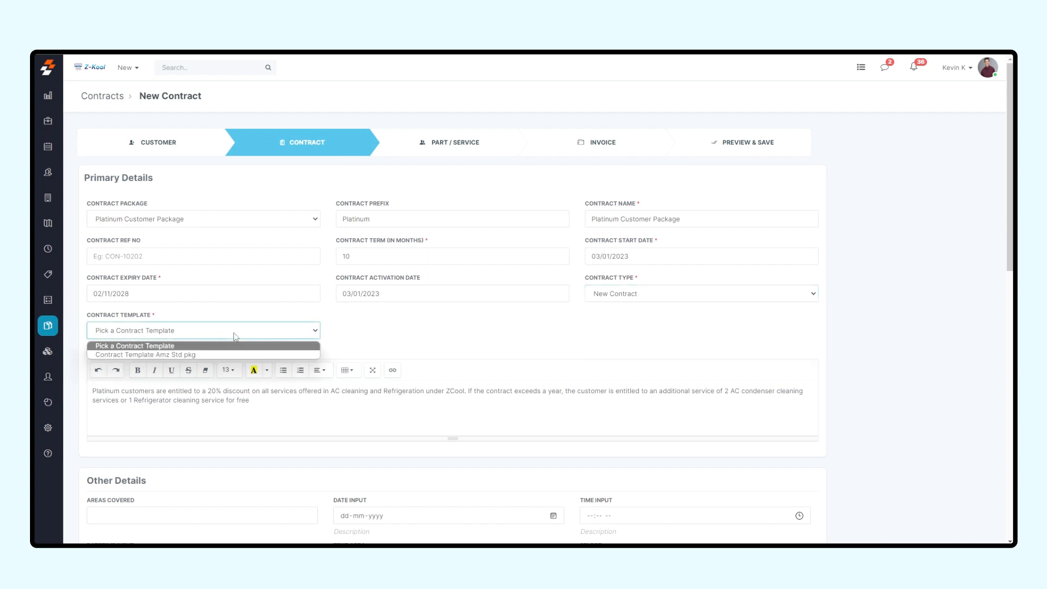
{"action": "left_click", "coordinate": [236, 355]}
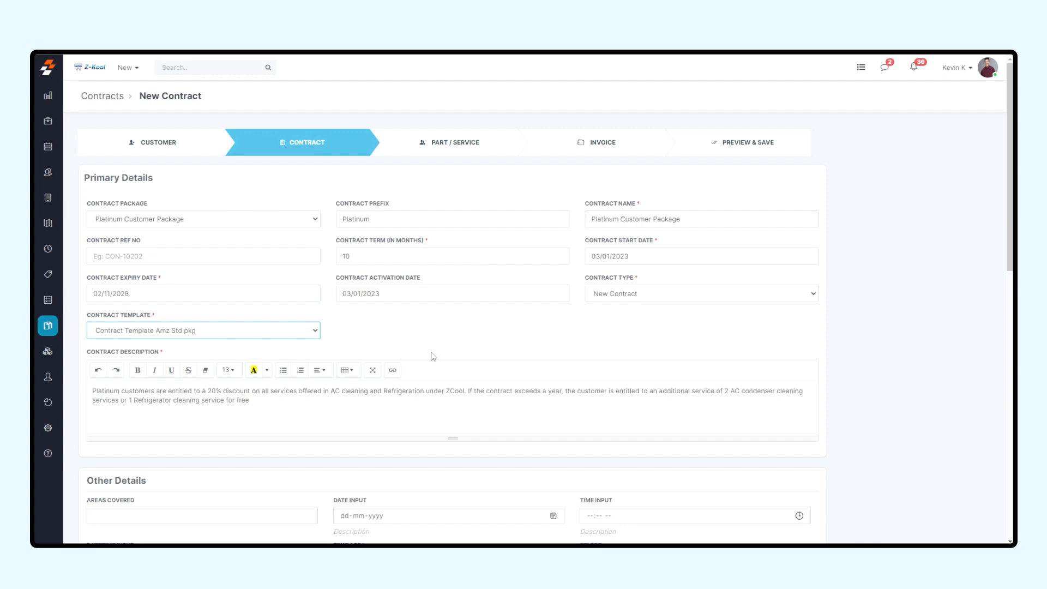
Step: Review the contract's custom fields, assets, properties and attachments sections, and check which customer assets can be picked
{"action": "scroll", "coordinate": [431, 356], "scroll_direction": "down", "scroll_amount": 3}
{"action": "scroll", "coordinate": [432, 355], "scroll_direction": "down", "scroll_amount": 1}
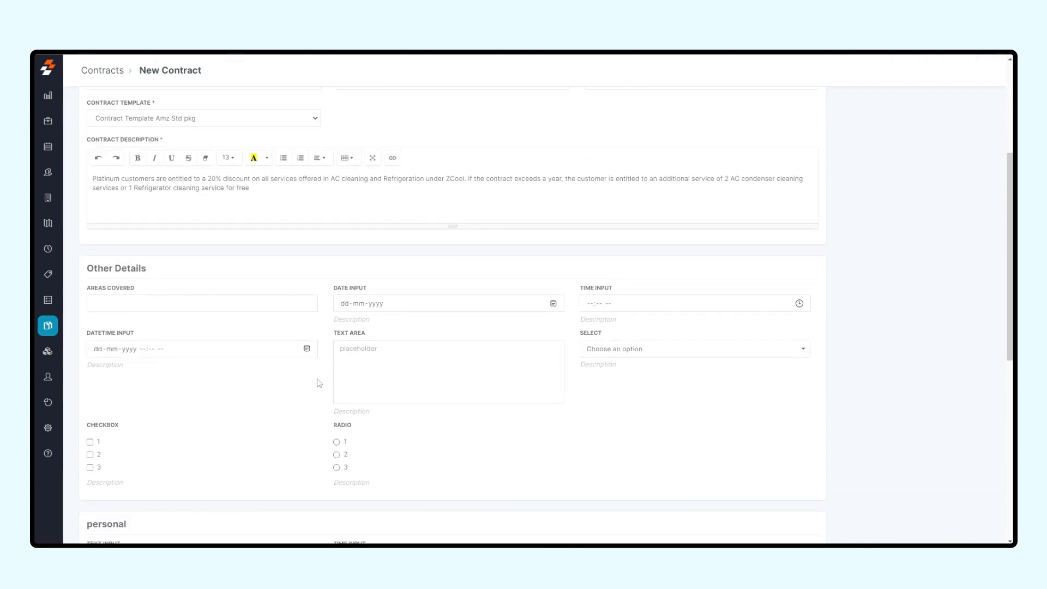
{"action": "scroll", "coordinate": [276, 402], "scroll_direction": "down", "scroll_amount": 3}
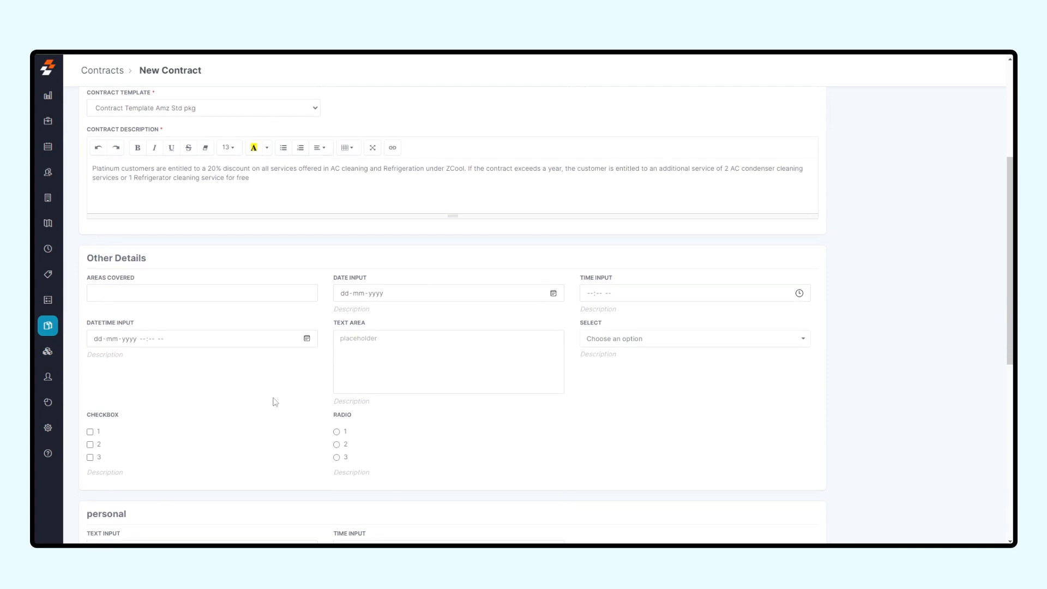
{"action": "scroll", "coordinate": [275, 402], "scroll_direction": "down", "scroll_amount": 4}
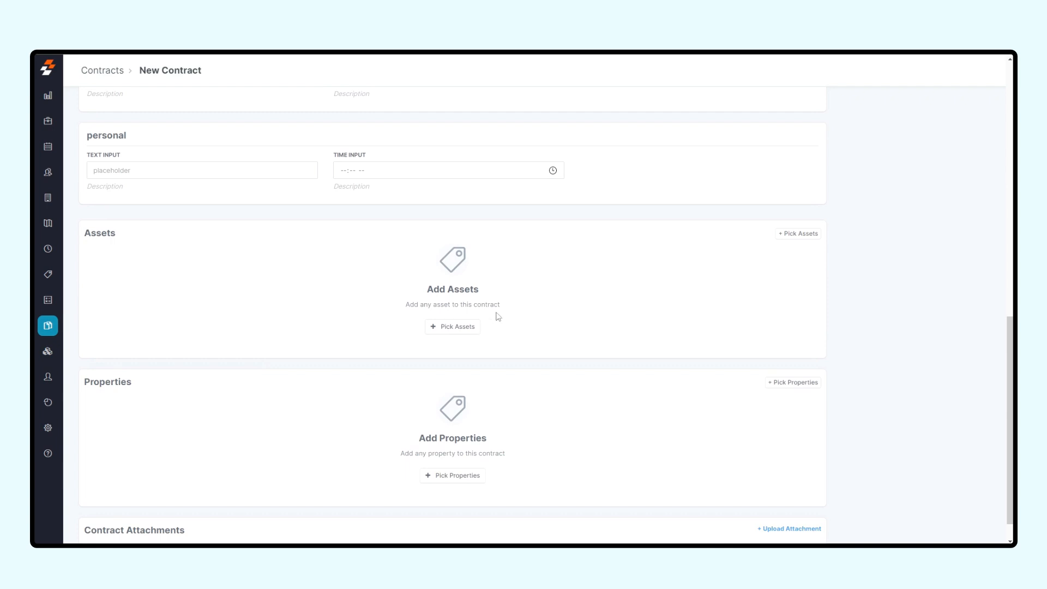
{"action": "left_click", "coordinate": [467, 327]}
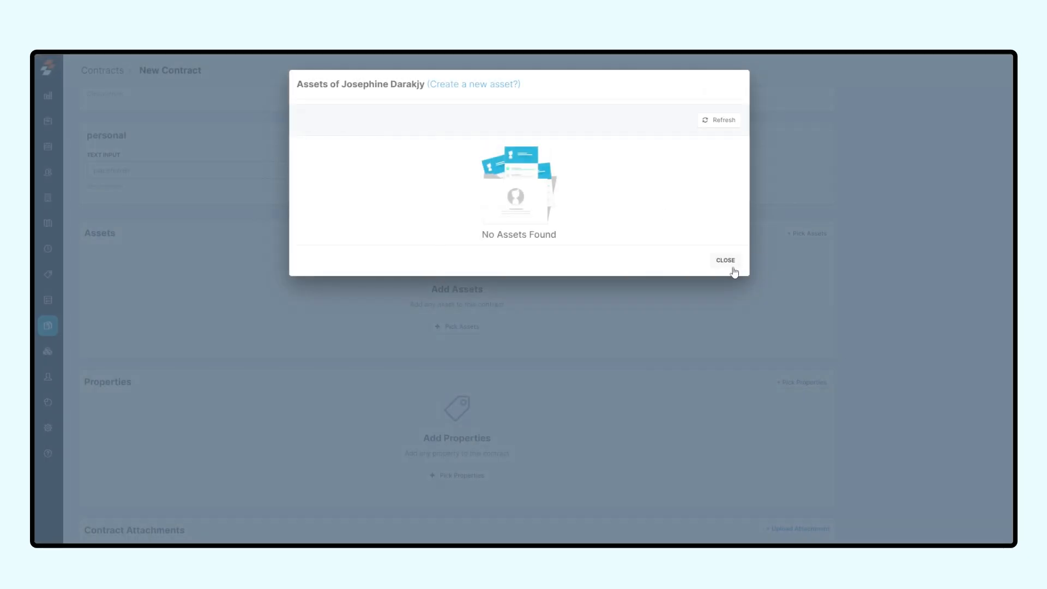
{"action": "left_click", "coordinate": [726, 261]}
{"action": "scroll", "coordinate": [515, 412], "scroll_direction": "down", "scroll_amount": 1}
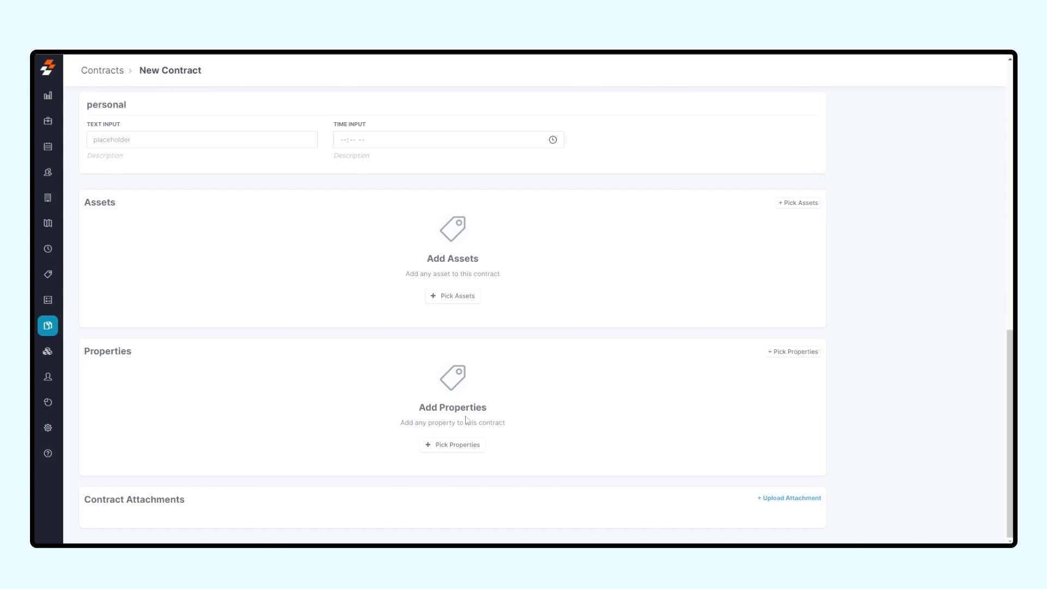
{"action": "scroll", "coordinate": [498, 355], "scroll_direction": "up", "scroll_amount": 15}
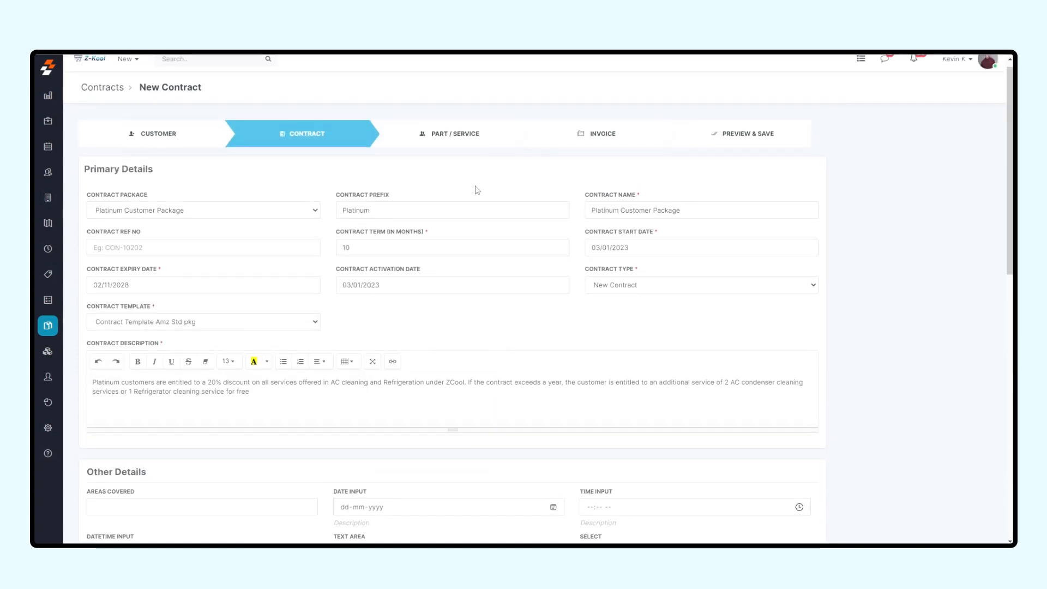
Step: Add the line item #860329 - Nikro "T" Handle from Location - A with quantity 1 to the contract's parts and services
{"action": "left_click", "coordinate": [471, 145]}
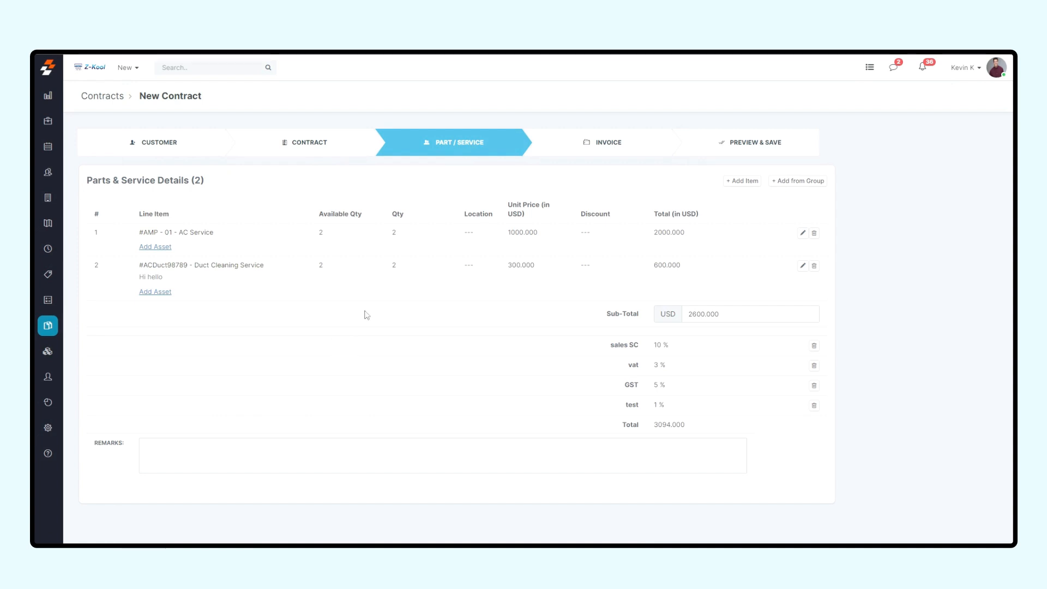
{"action": "left_click", "coordinate": [743, 181]}
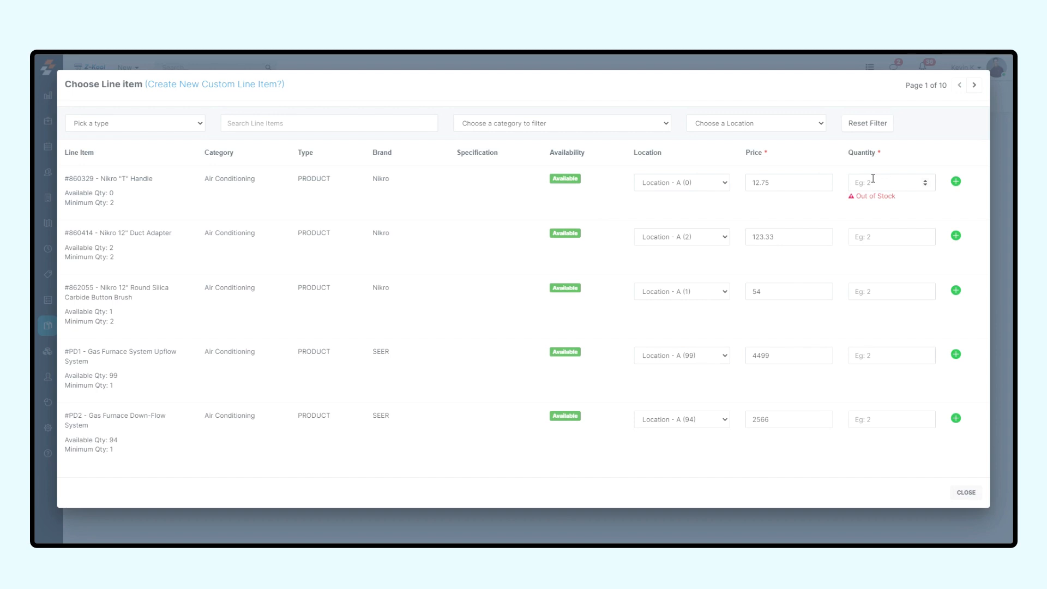
{"action": "type", "text": "1"}
{"action": "left_click", "coordinate": [956, 185]}
{"action": "left_click", "coordinate": [965, 492]}
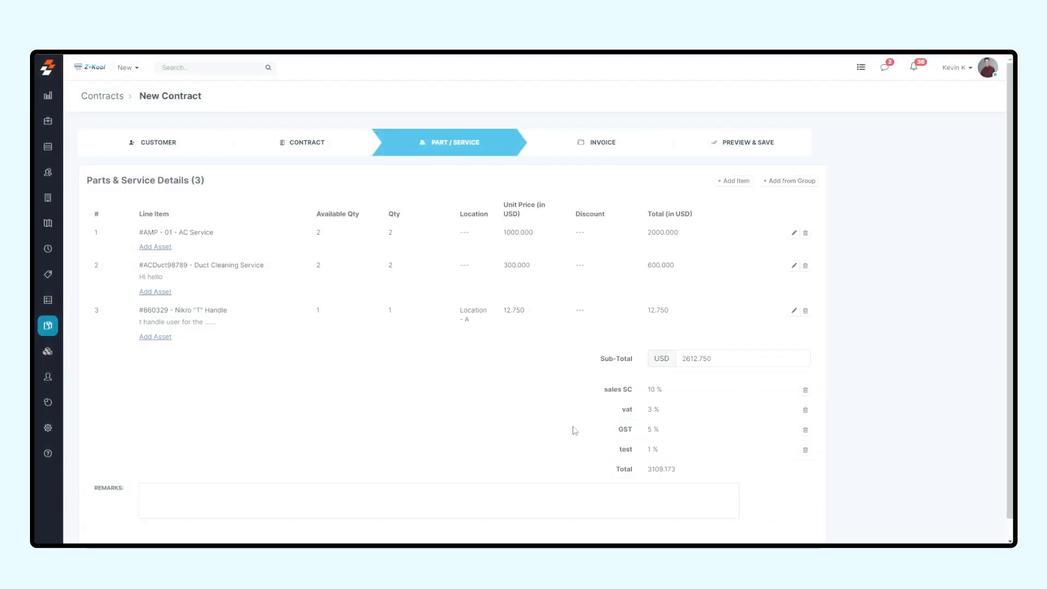
Step: In the contract's invoice details, set invoices to be generated 2 days before
{"action": "left_click", "coordinate": [611, 153]}
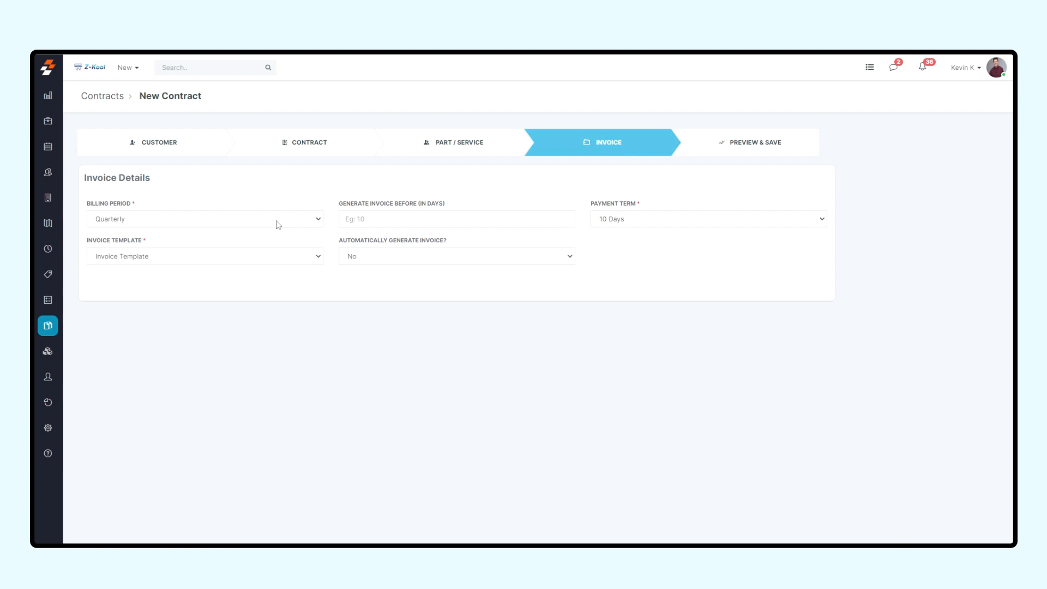
{"action": "left_click", "coordinate": [408, 226]}
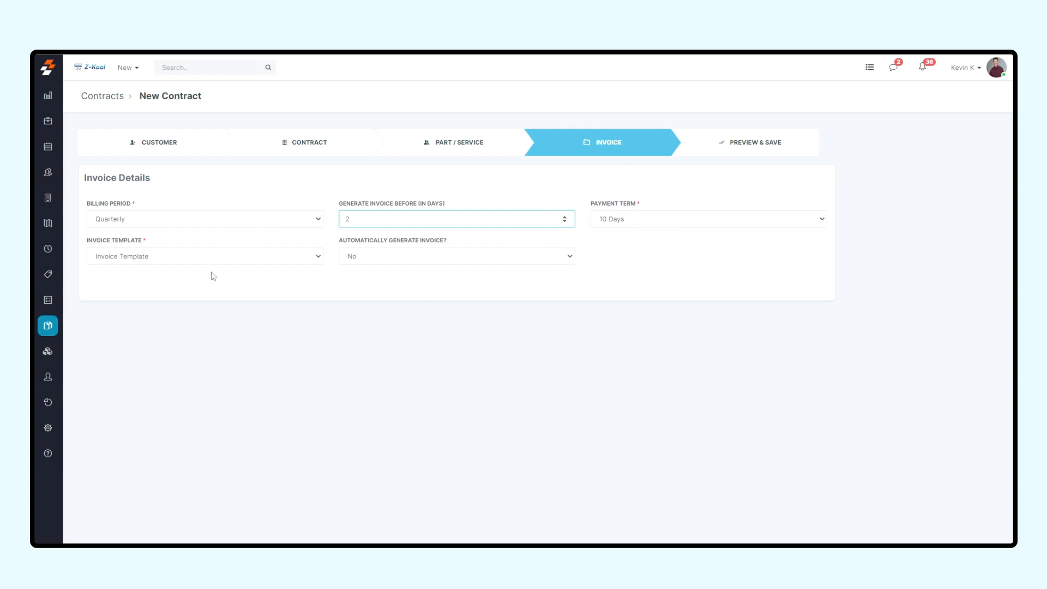
{"action": "left_click", "coordinate": [445, 270]}
Step: Enable automatic invoice generation and set the billing amount of the first scheduled invoice to 1000 USD
{"action": "left_click", "coordinate": [412, 259]}
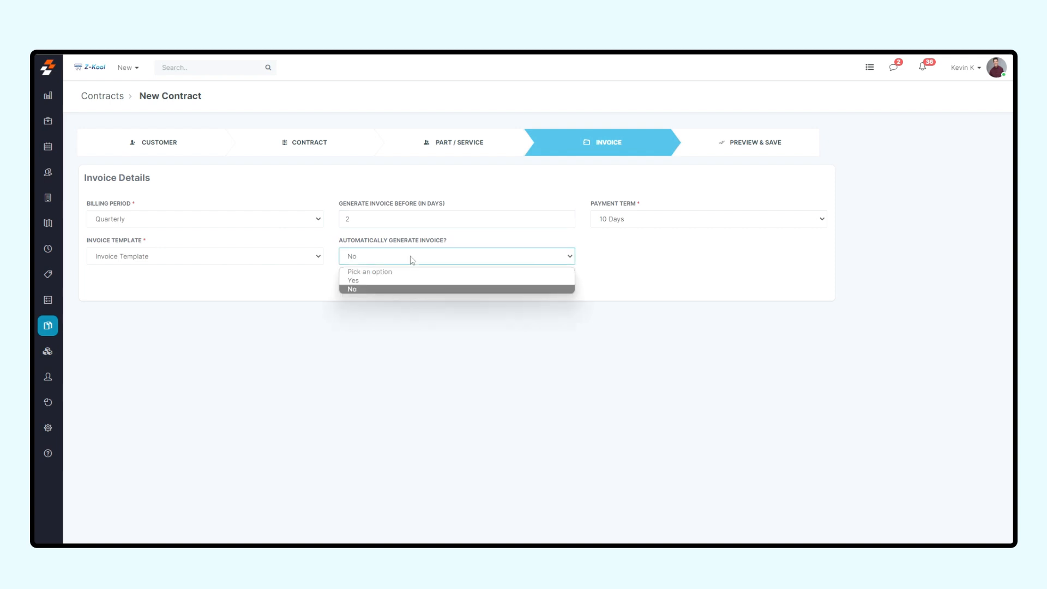
{"action": "left_click", "coordinate": [369, 282]}
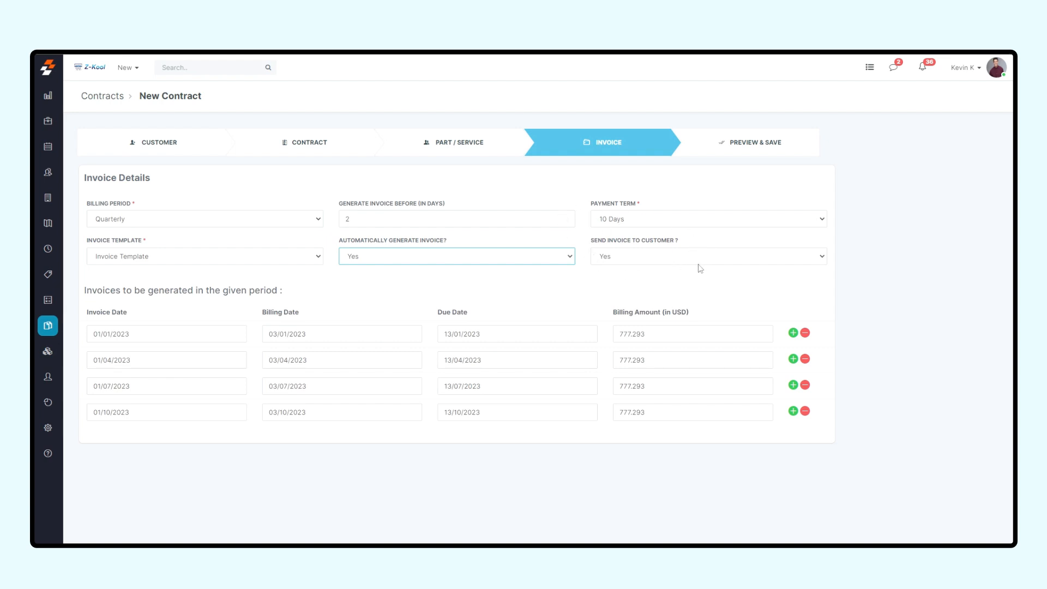
{"action": "double_click", "coordinate": [674, 338]}
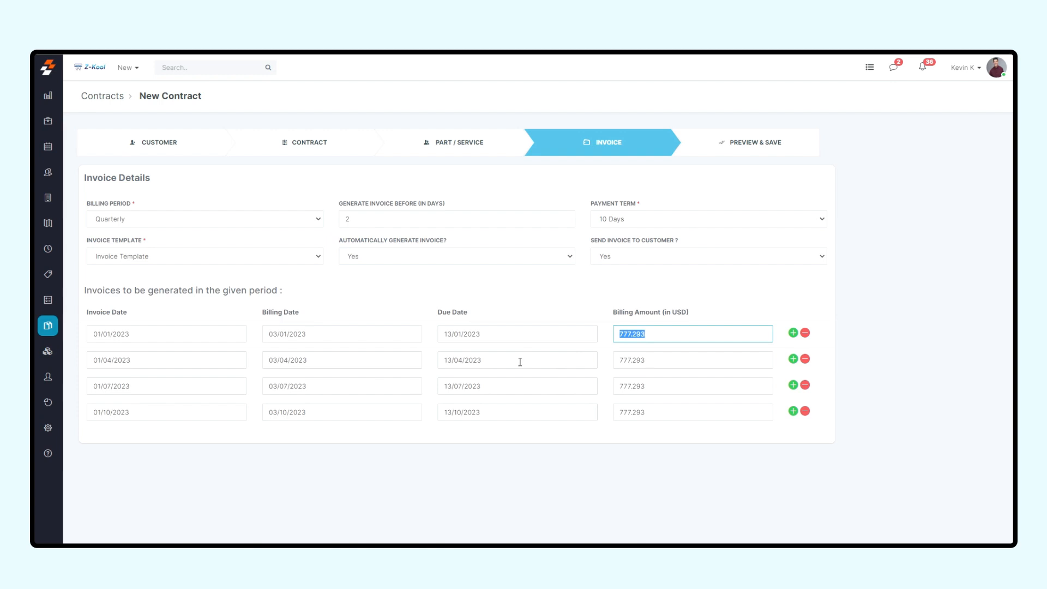
{"action": "type", "text": "1000"}
Step: Preview the contract summary, then save and create the contract
{"action": "left_click", "coordinate": [751, 137]}
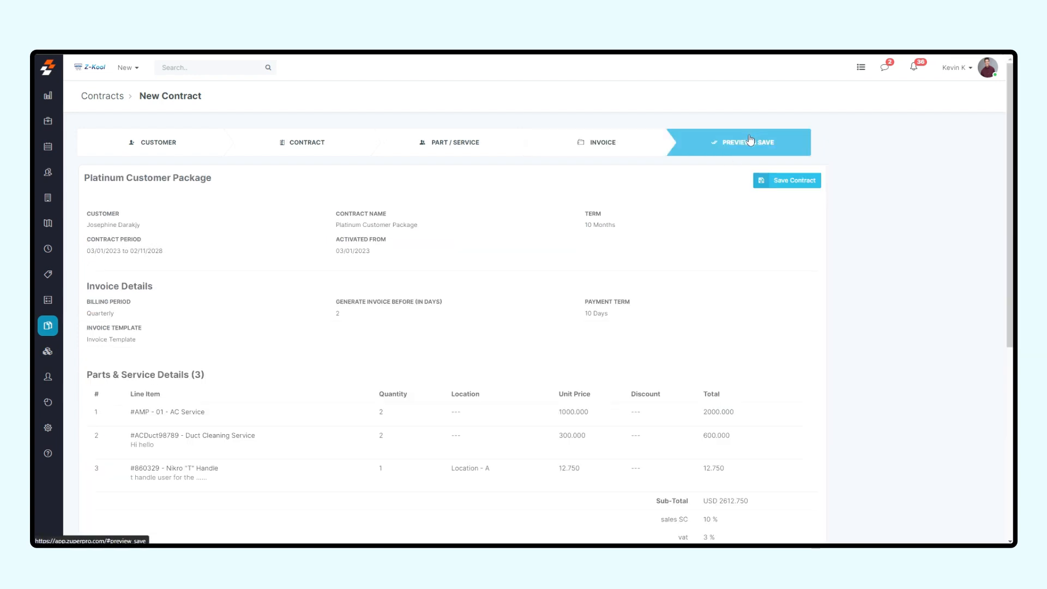
{"action": "left_click", "coordinate": [790, 185]}
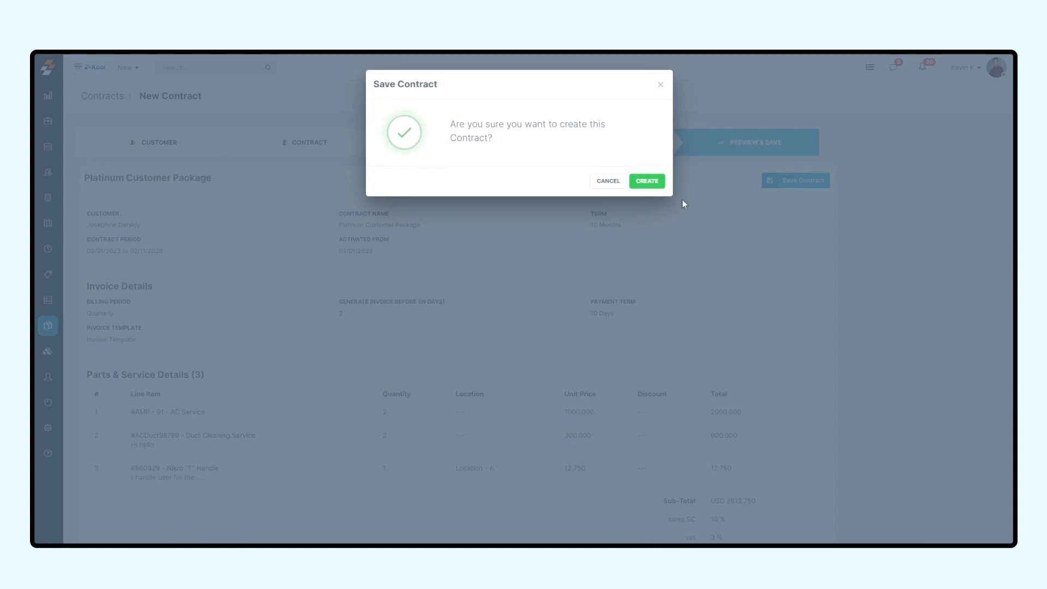
{"action": "left_click", "coordinate": [646, 181]}
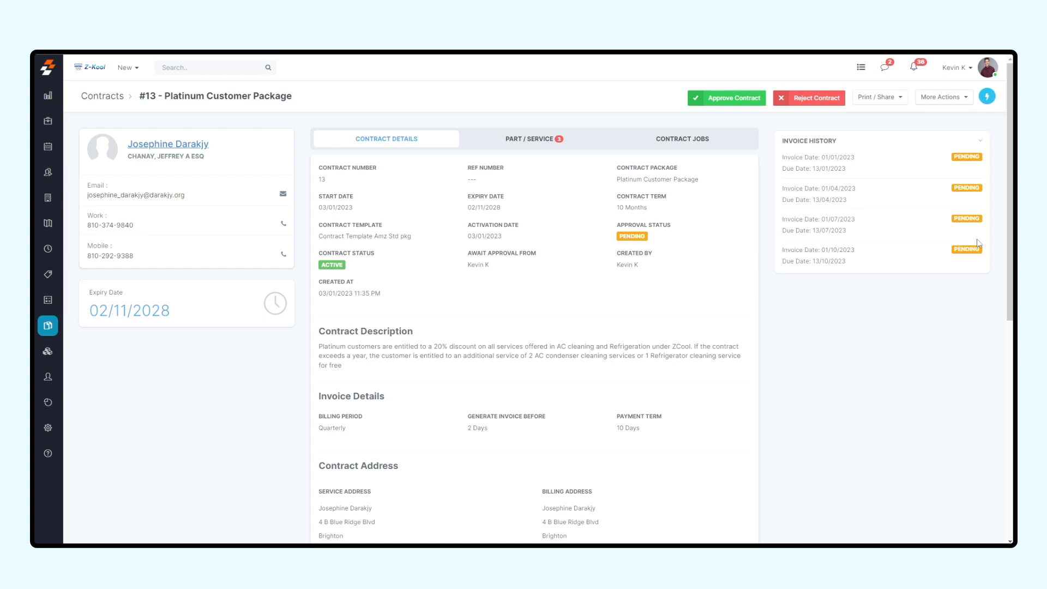
Step: Check the additional actions available for the created contract and open the list of all contracts
{"action": "left_click", "coordinate": [951, 102]}
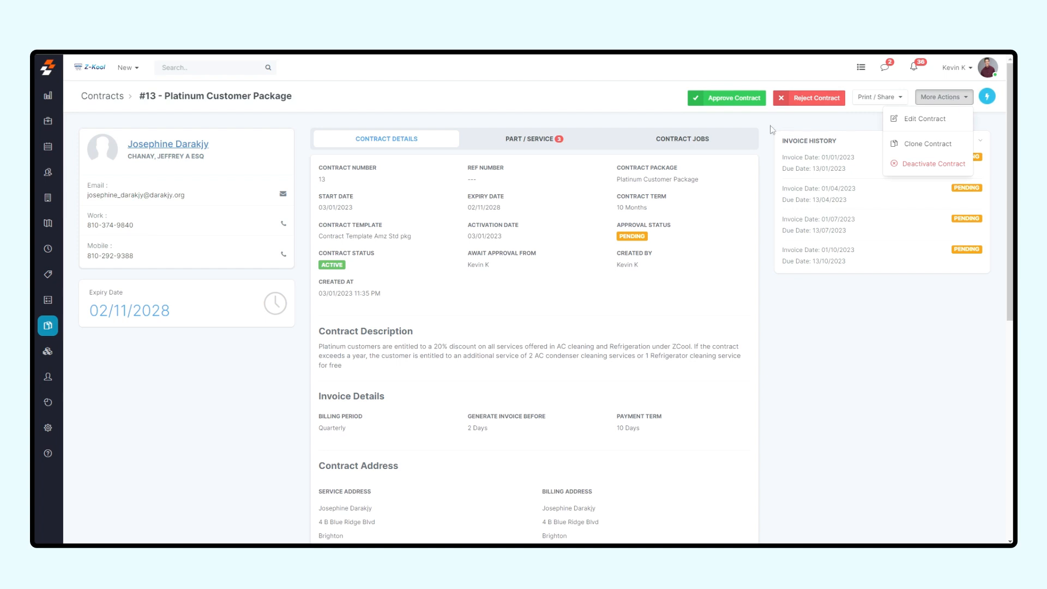
{"action": "left_click", "coordinate": [749, 133]}
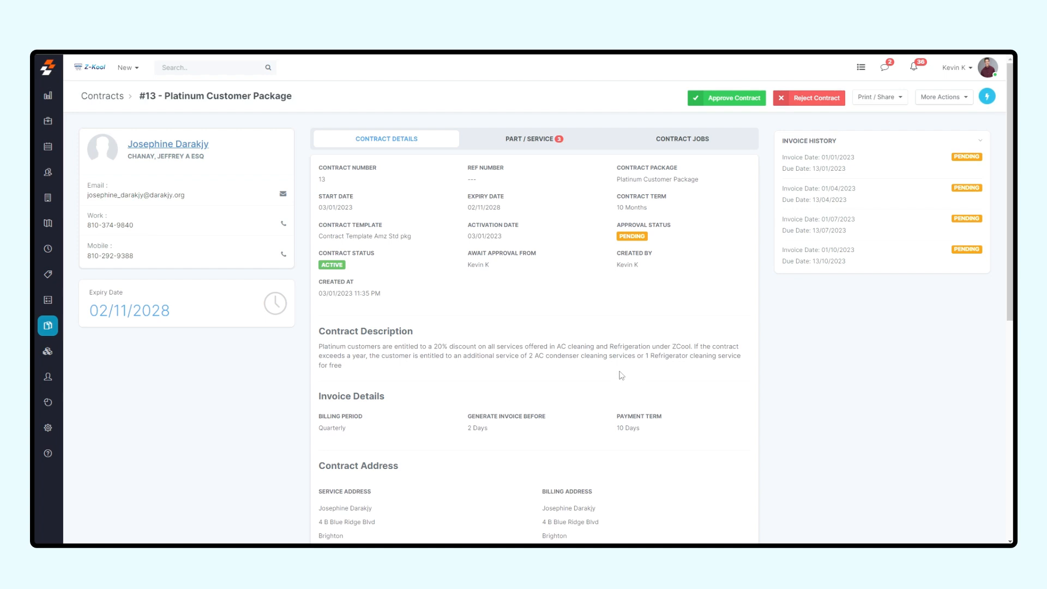
{"action": "left_click", "coordinate": [54, 328]}
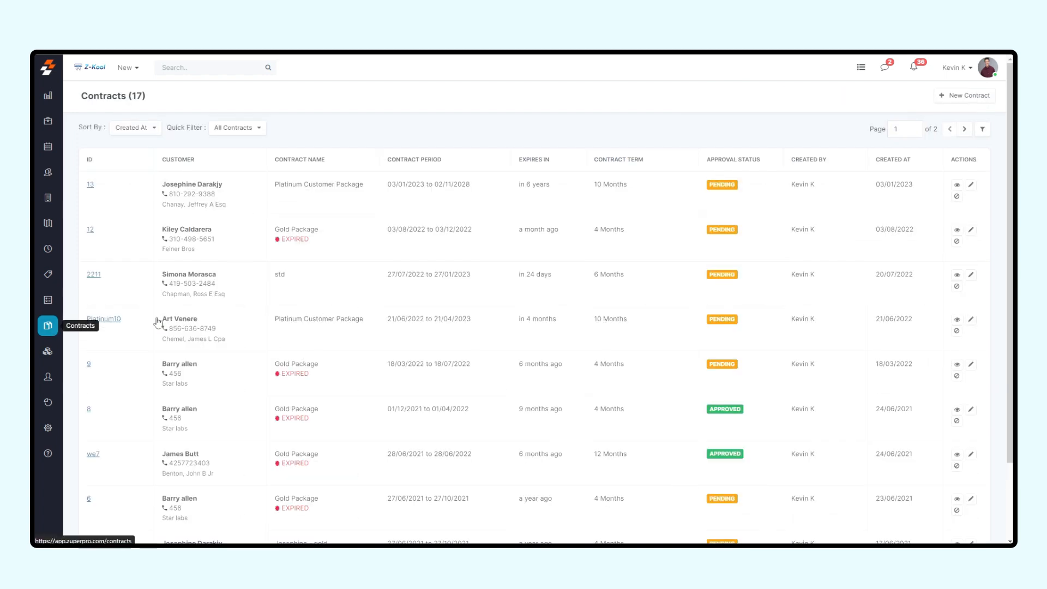